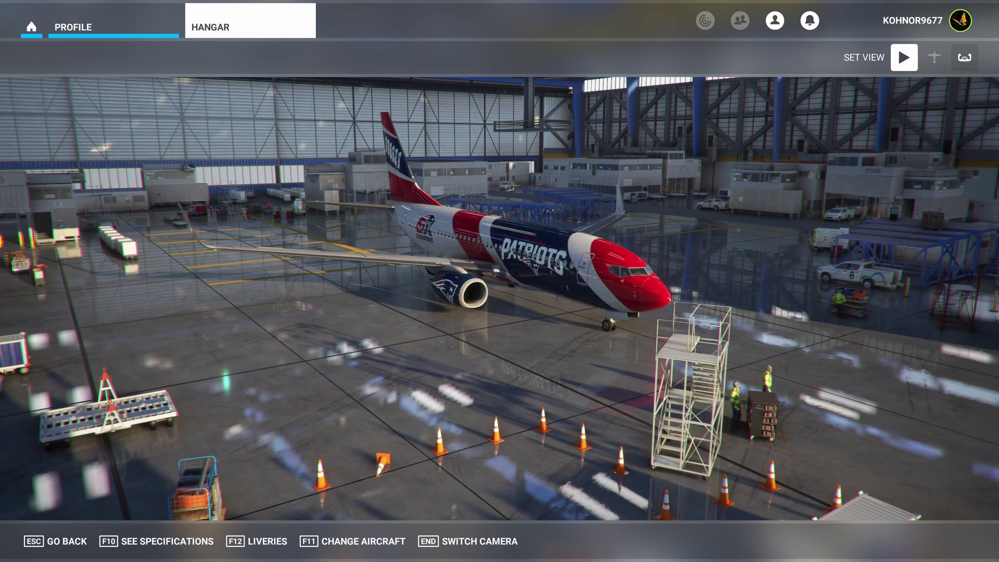
Step: Leave the hangar and turn Developer Mode on in the developer section of General Options
{"action": "key", "text": "Escape"}
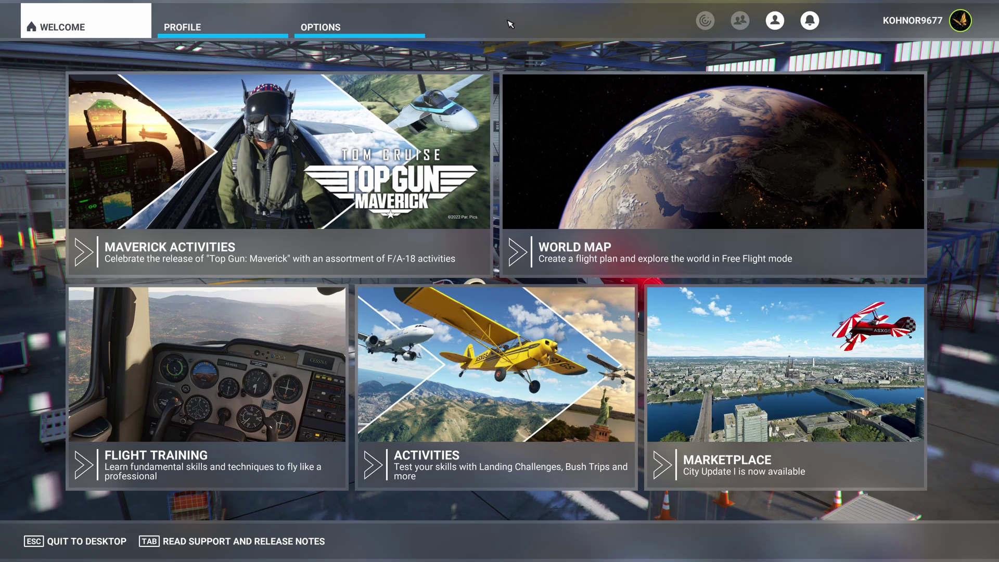
{"action": "left_click", "coordinate": [415, 33]}
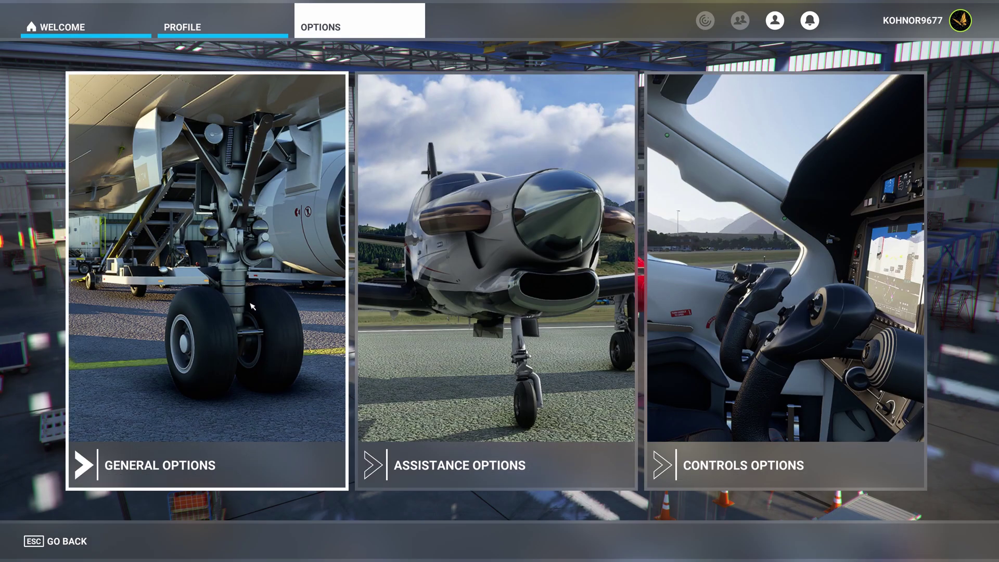
{"action": "left_click", "coordinate": [203, 301]}
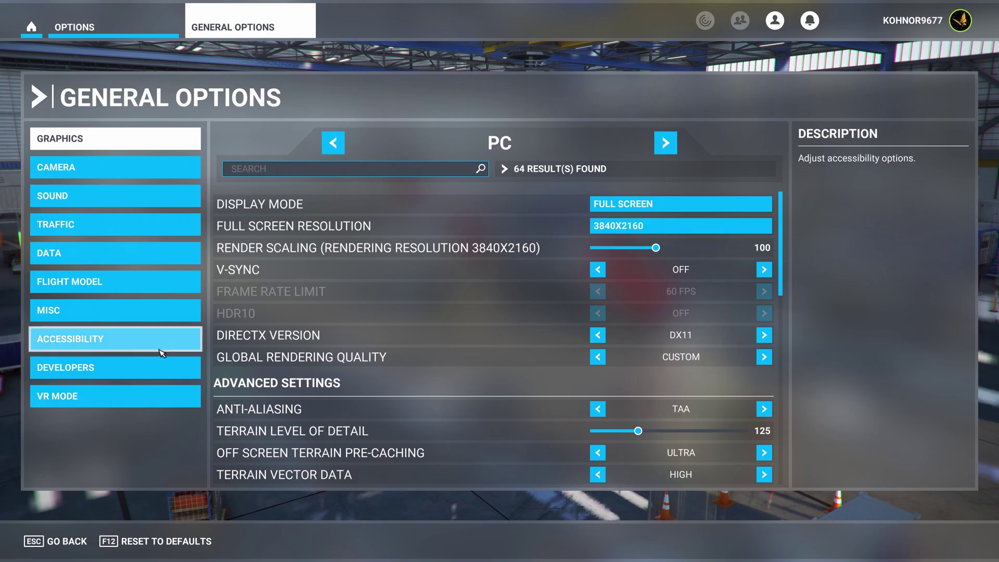
{"action": "left_click", "coordinate": [155, 368]}
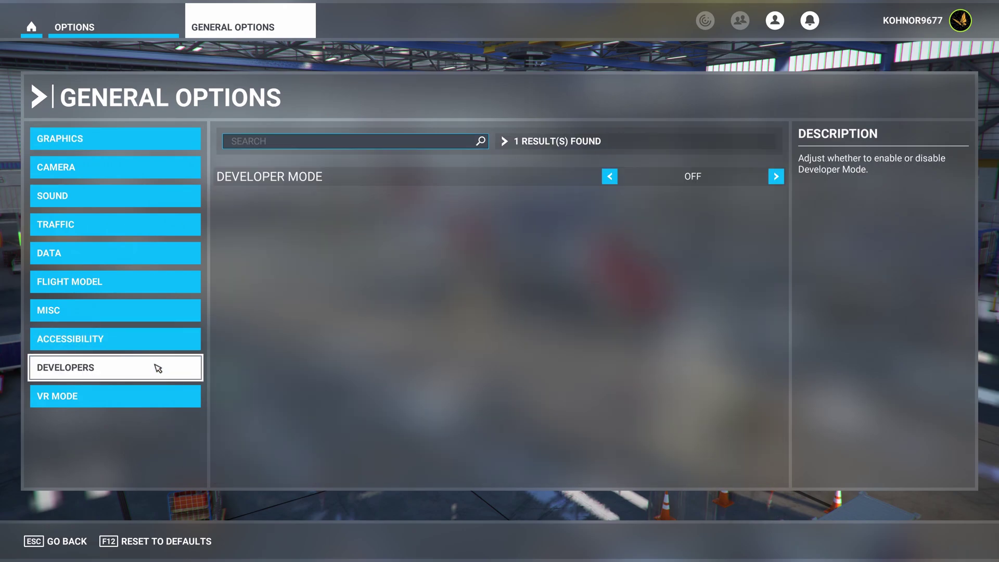
{"action": "left_click", "coordinate": [775, 177]}
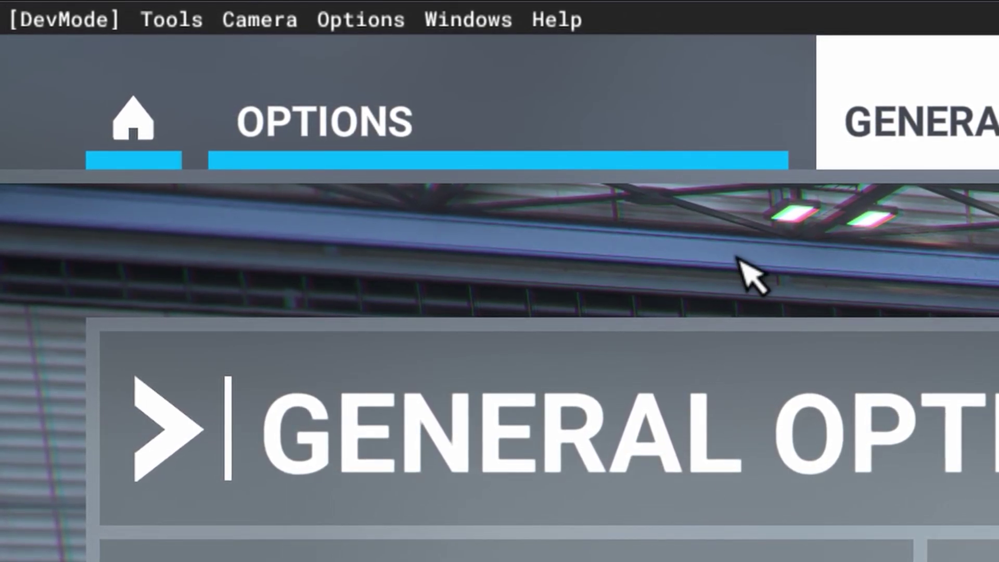
Step: Download the SDK Core installer and the SDK Samples installer, and close the browser
{"action": "left_click", "coordinate": [568, 16]}
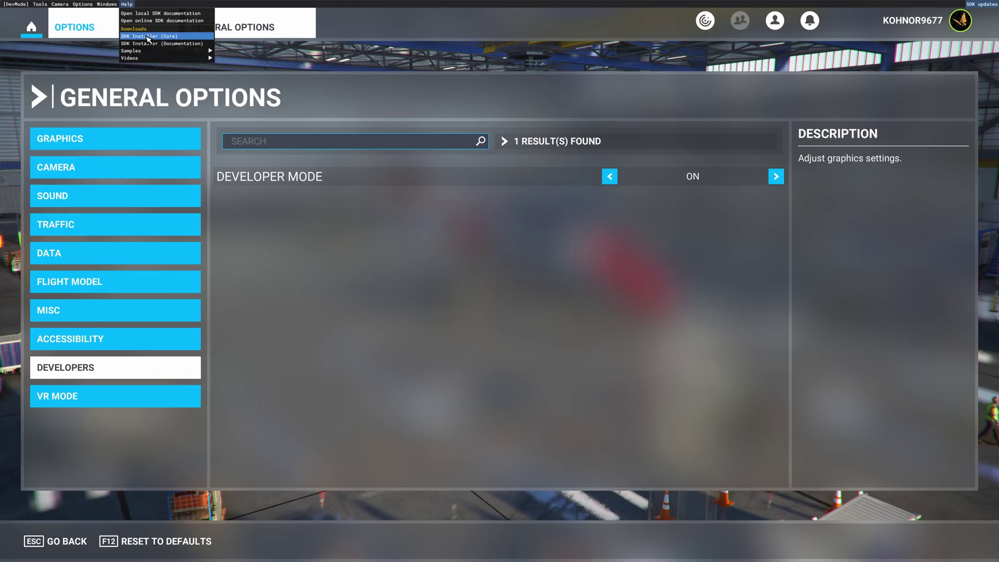
{"action": "left_click", "coordinate": [148, 37]}
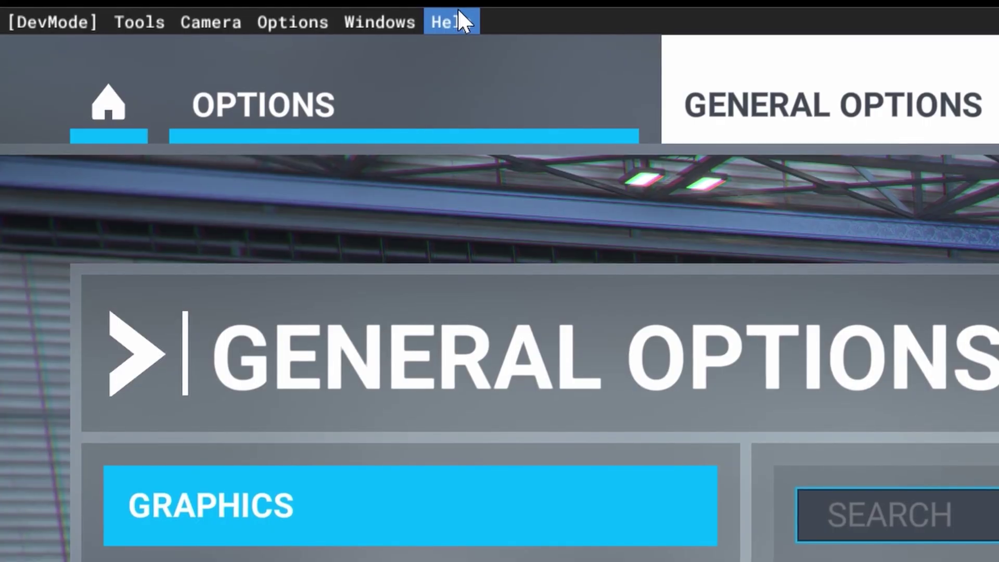
{"action": "left_click", "coordinate": [457, 23]}
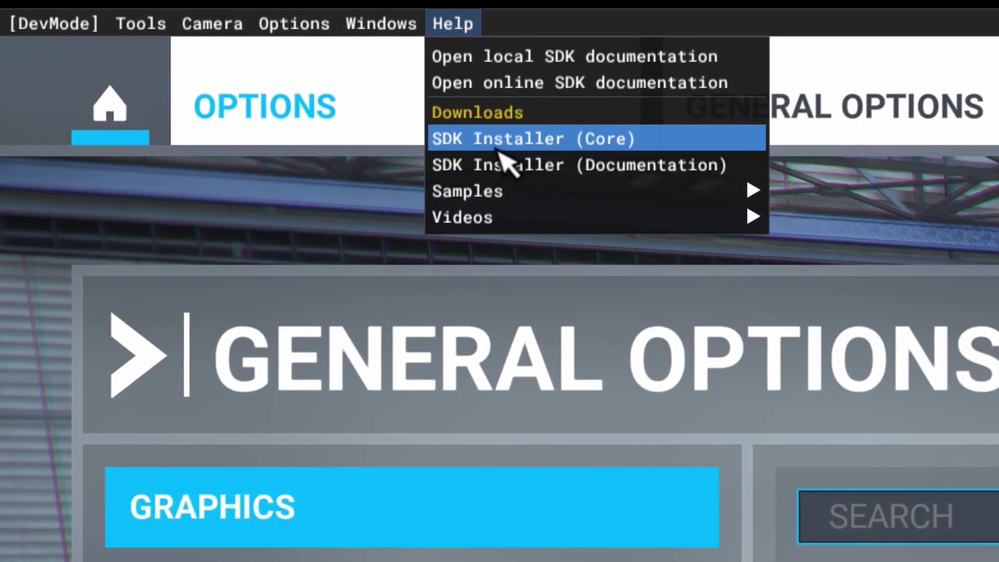
{"action": "mouse_move", "coordinate": [503, 196]}
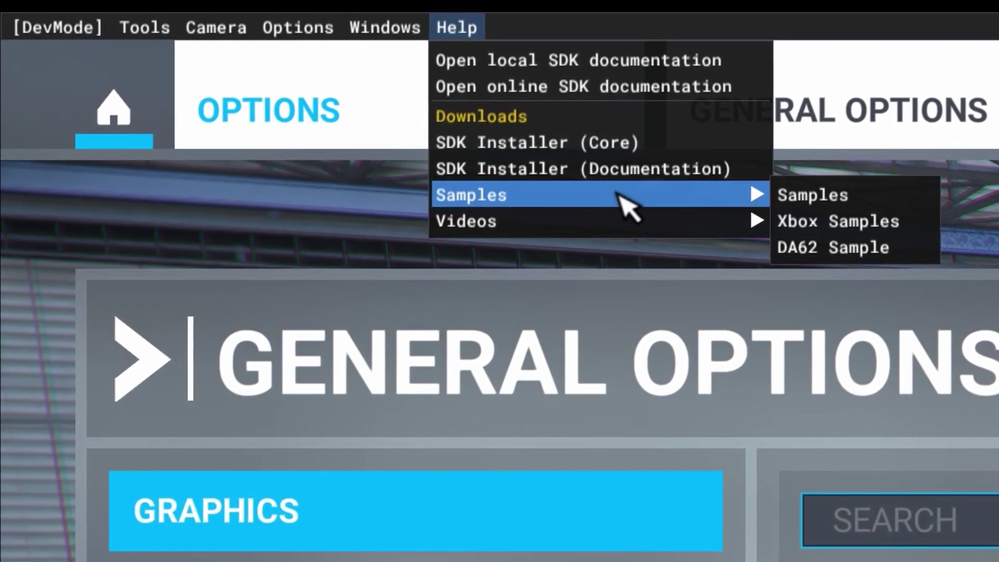
{"action": "left_click", "coordinate": [813, 196]}
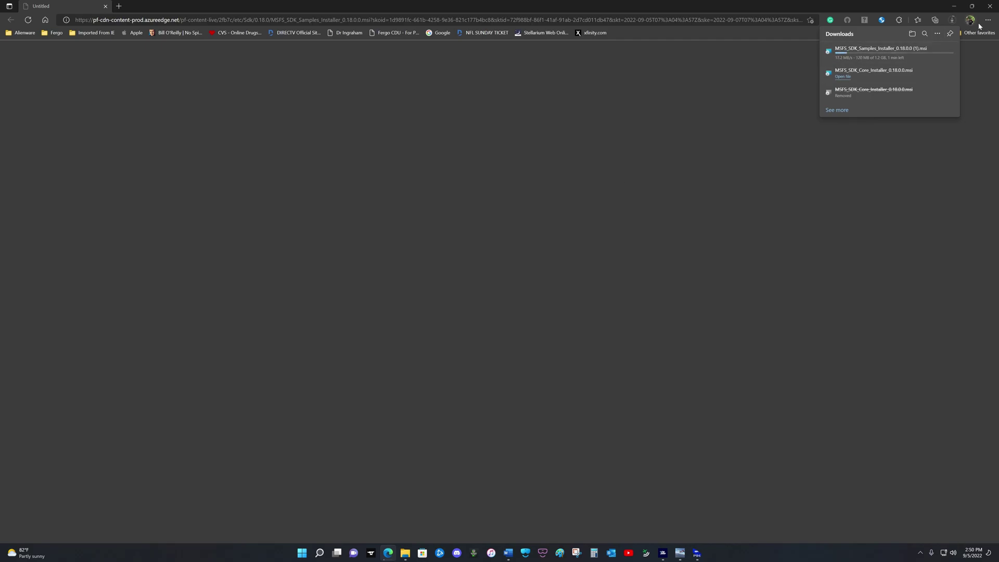
{"action": "left_click", "coordinate": [991, 9]}
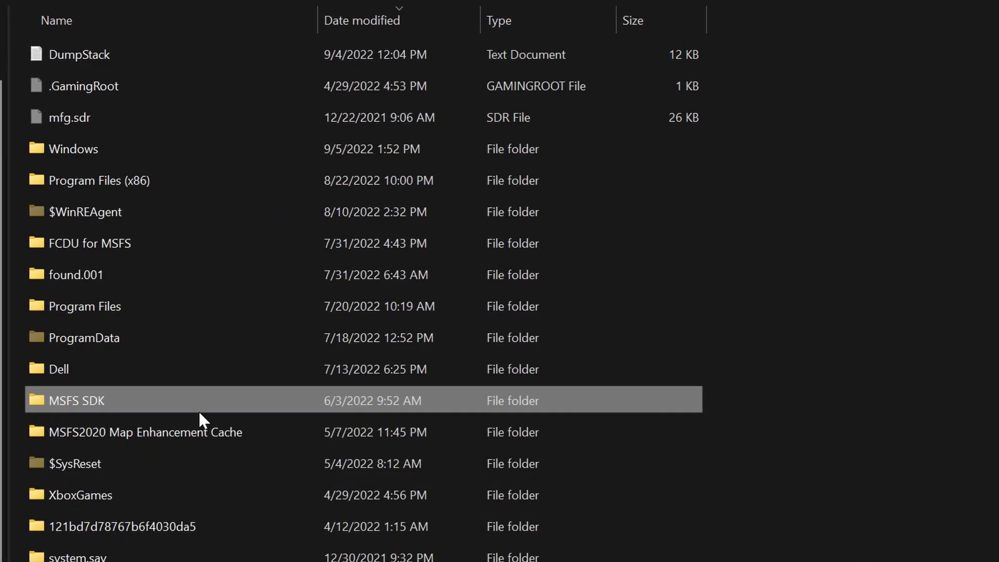
Step: Open the Samples folder inside the MSFS SDK folder and examine its sample project folders
{"action": "left_click", "coordinate": [185, 401]}
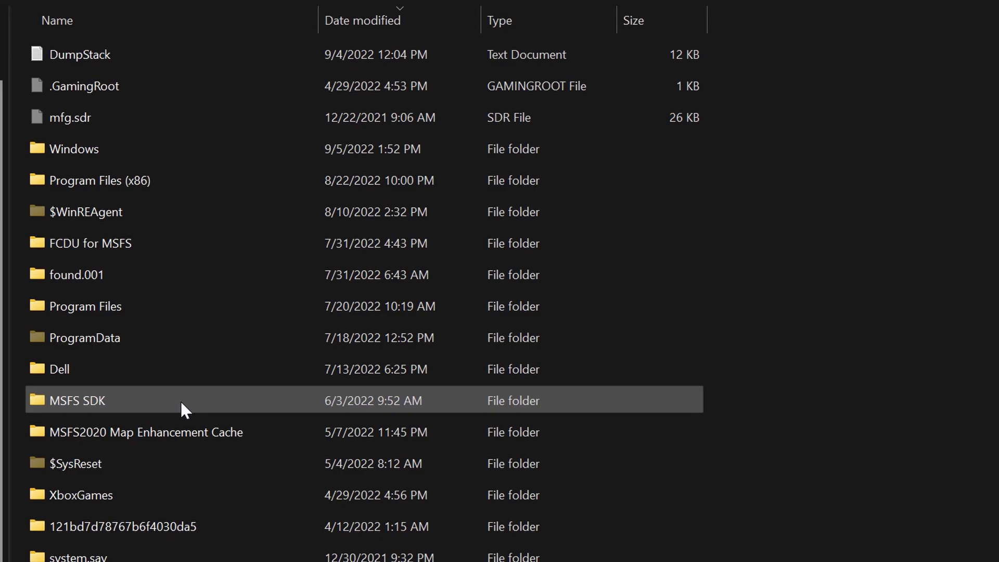
{"action": "double_click", "coordinate": [179, 400]}
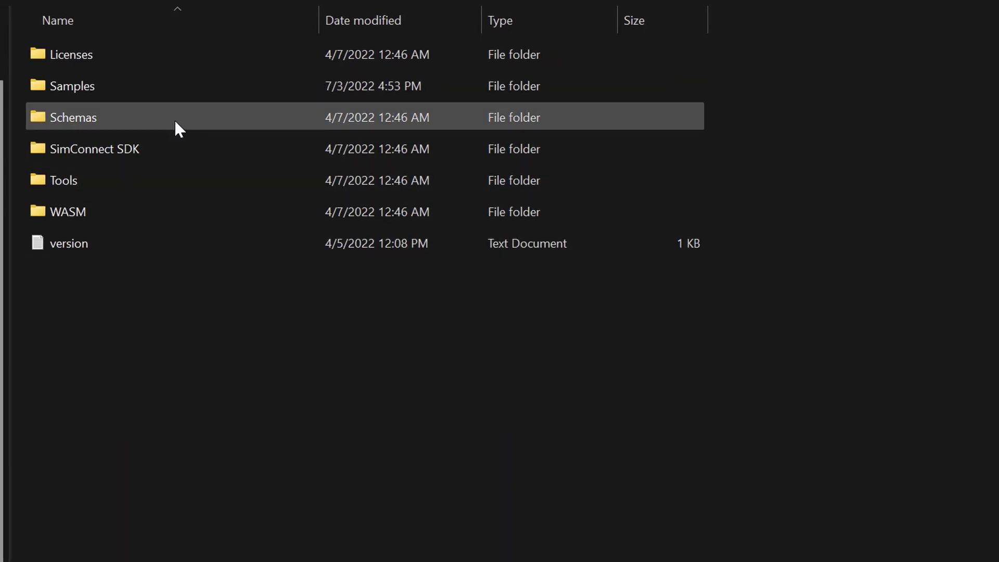
{"action": "left_click", "coordinate": [156, 88]}
{"action": "double_click", "coordinate": [153, 85]}
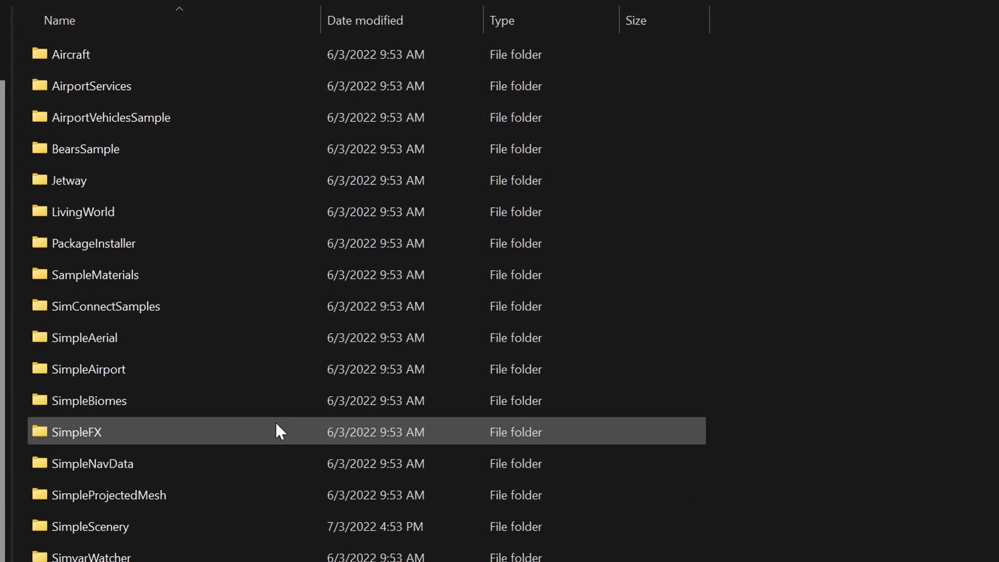
{"action": "scroll", "coordinate": [275, 428], "scroll_direction": "up", "scroll_amount": 3, "text": "ctrl"}
{"action": "scroll", "coordinate": [273, 429], "scroll_direction": "down", "scroll_amount": 3, "text": "ctrl"}
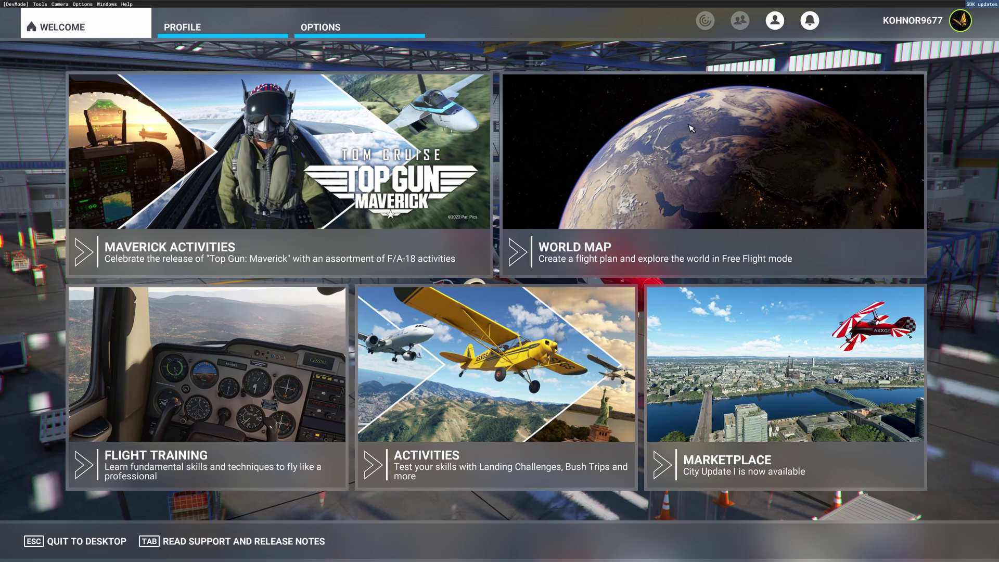
Step: Switch to File Explorer and examine the image details of the Patriot Six Studio file beside the SimpleScenery folder
{"action": "key", "text": "super+e"}
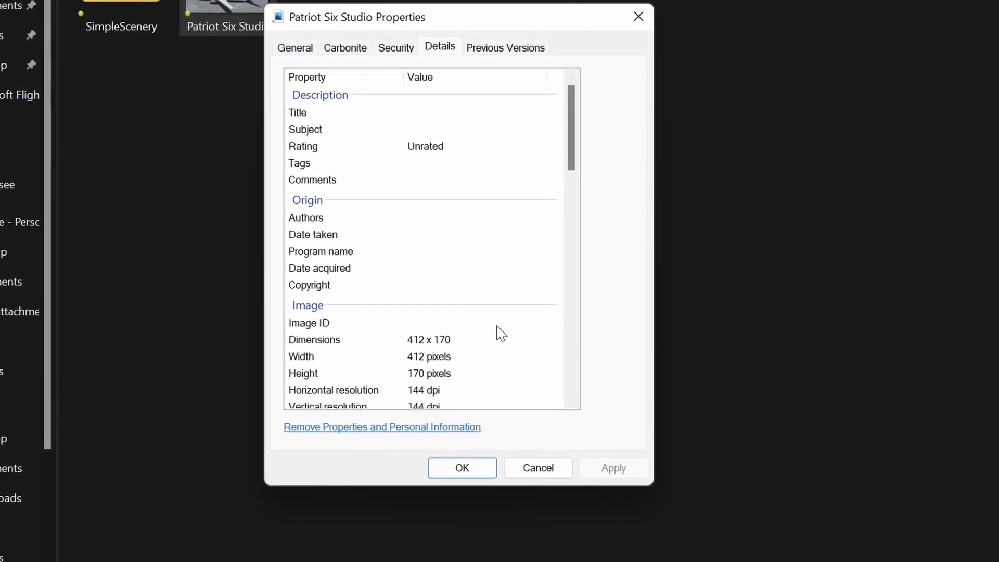
{"action": "left_click", "coordinate": [487, 344]}
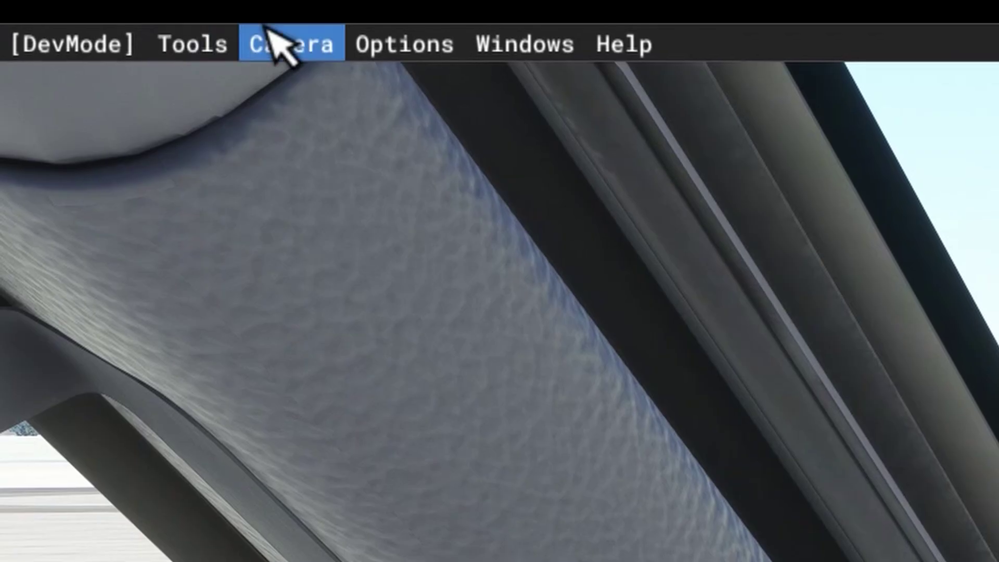
Step: Activate the Developer Camera and raise it high above the parked aircraft
{"action": "left_click", "coordinate": [59, 4]}
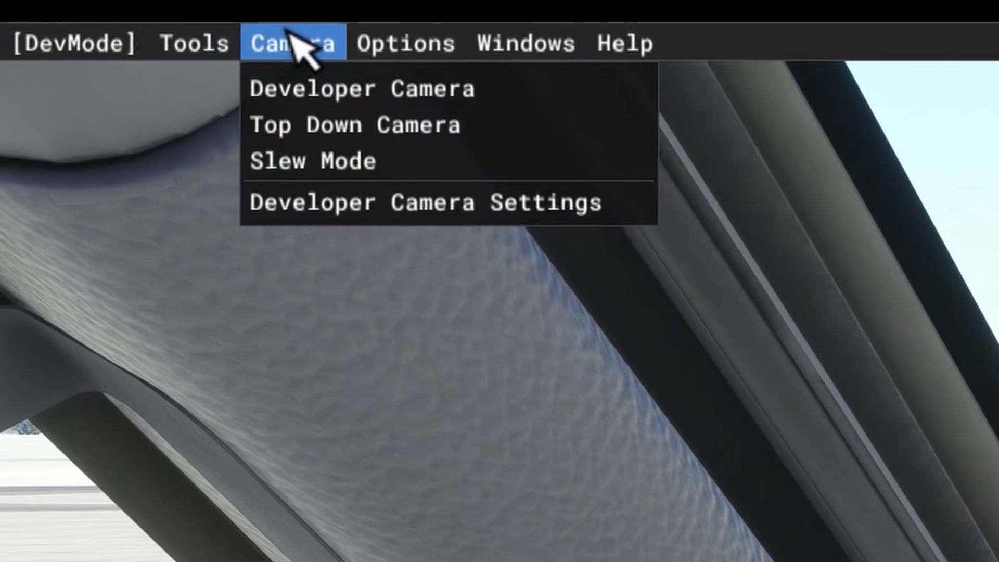
{"action": "left_click", "coordinate": [336, 78]}
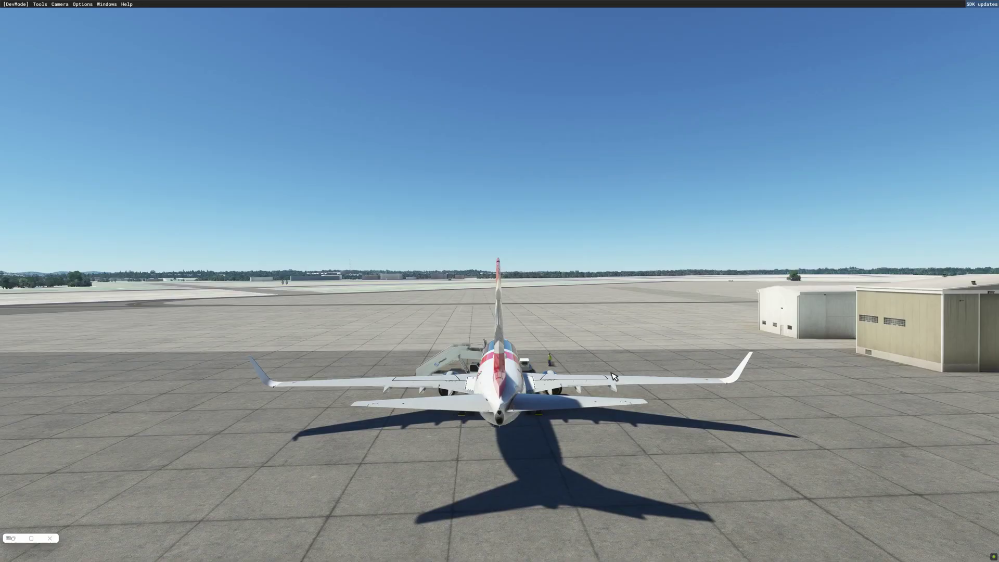
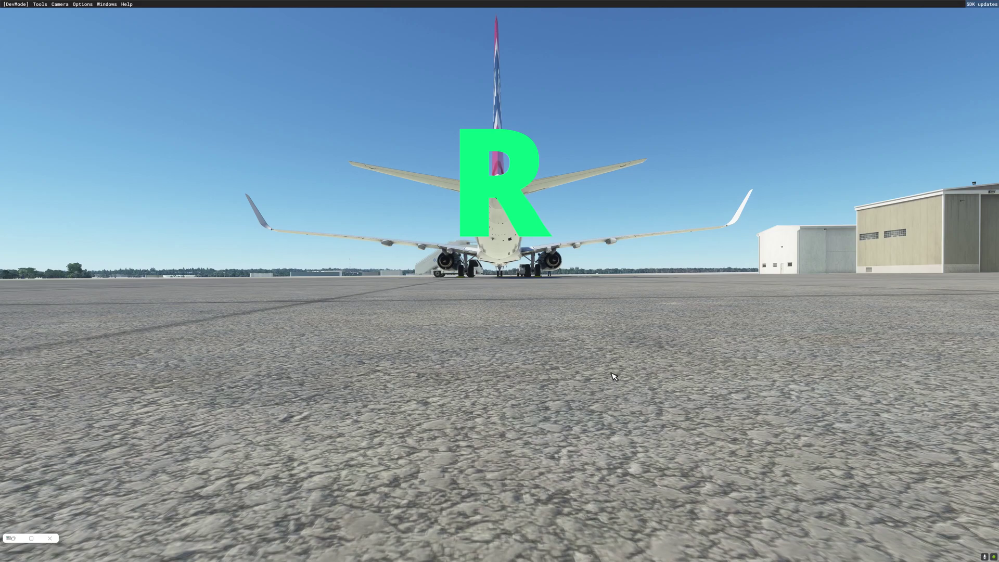
{"action": "key", "text": "r"}
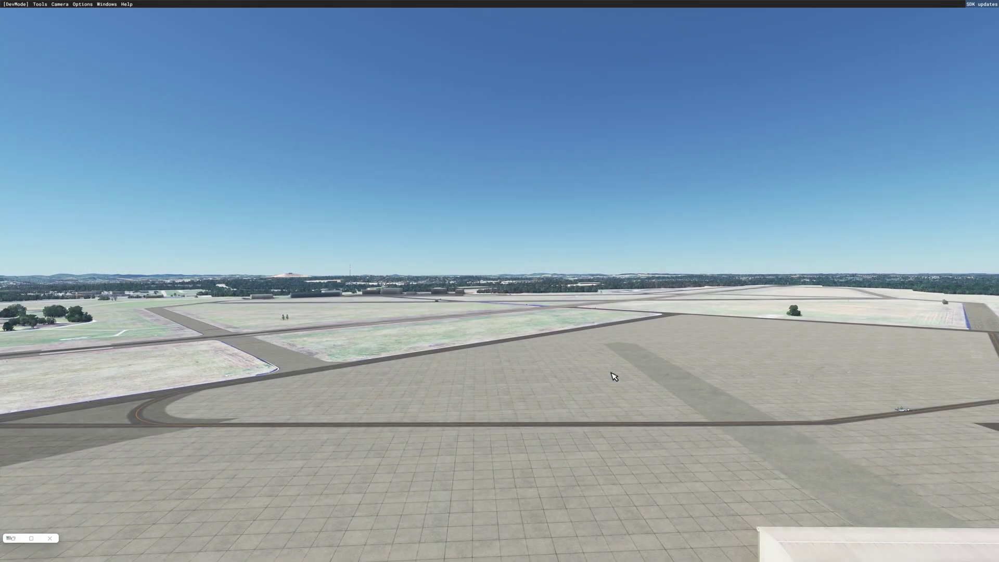
Step: Move the Developer Camera left, right, forward and backward over the airport apron
{"action": "key", "text": "a"}
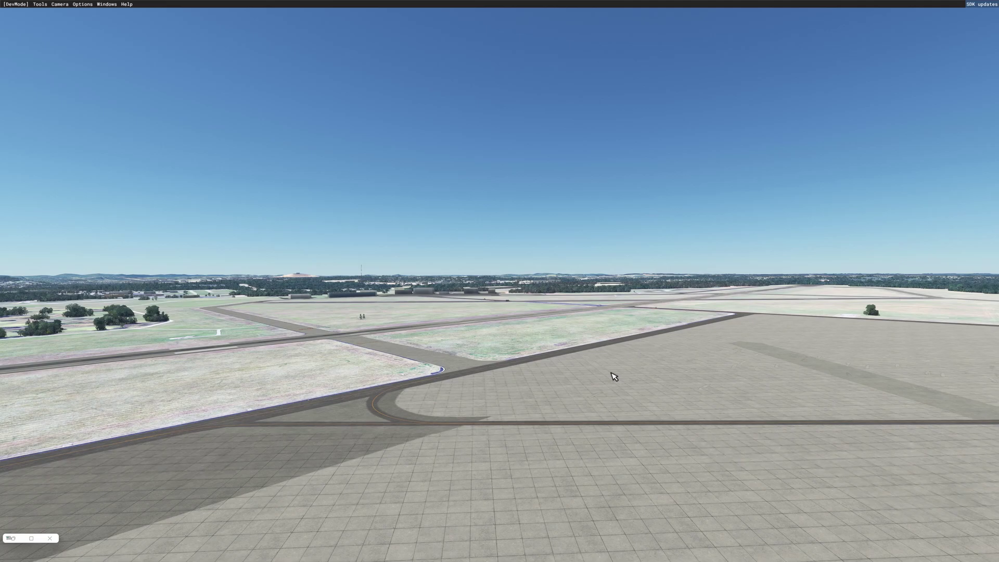
{"action": "key", "text": "d"}
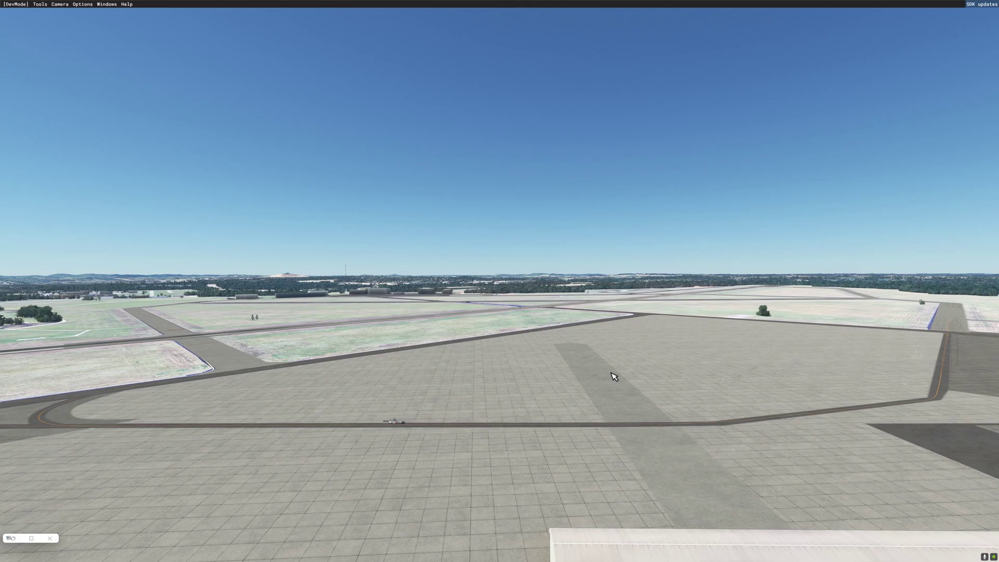
{"action": "key", "text": "w"}
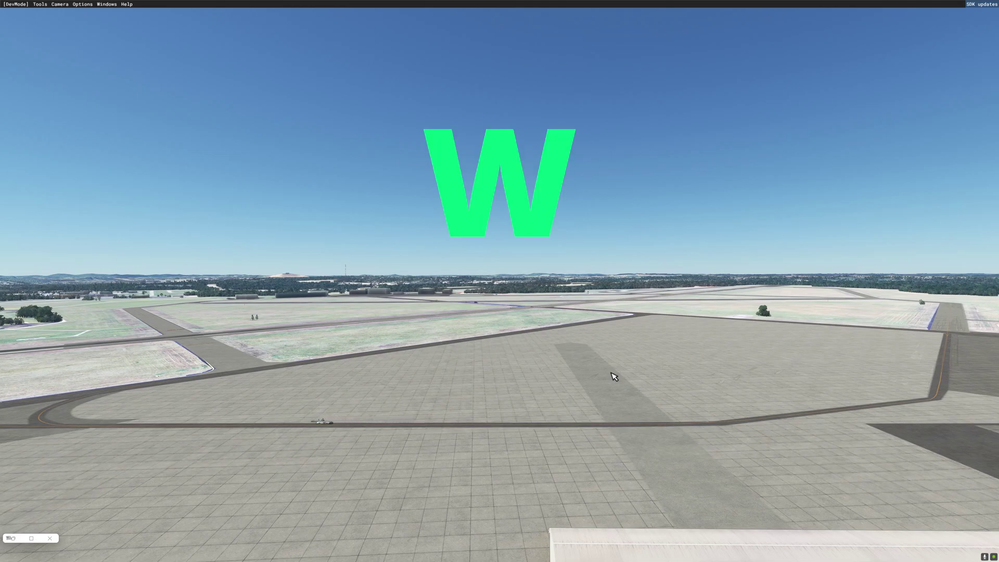
{"action": "key", "text": "w"}
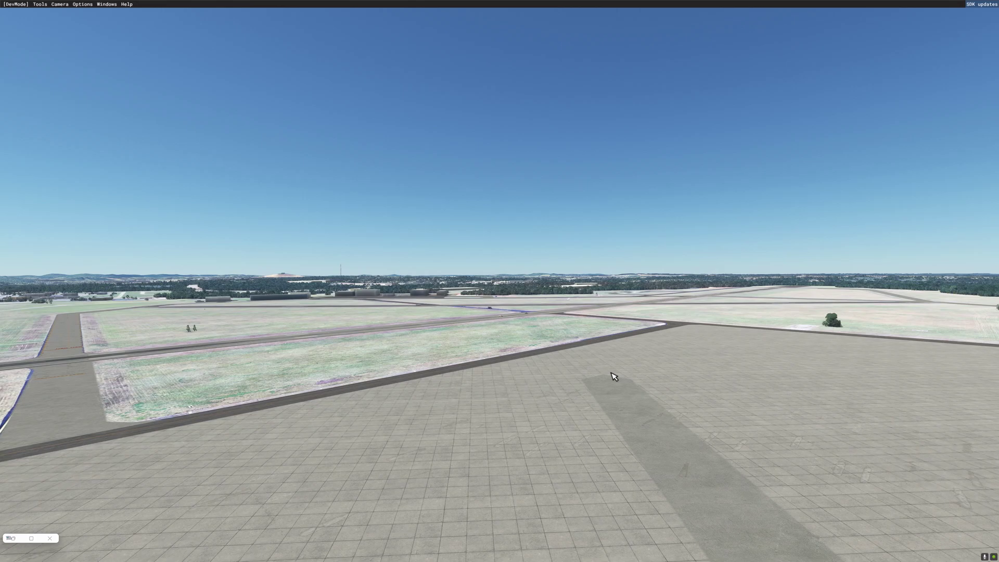
{"action": "key", "text": "s"}
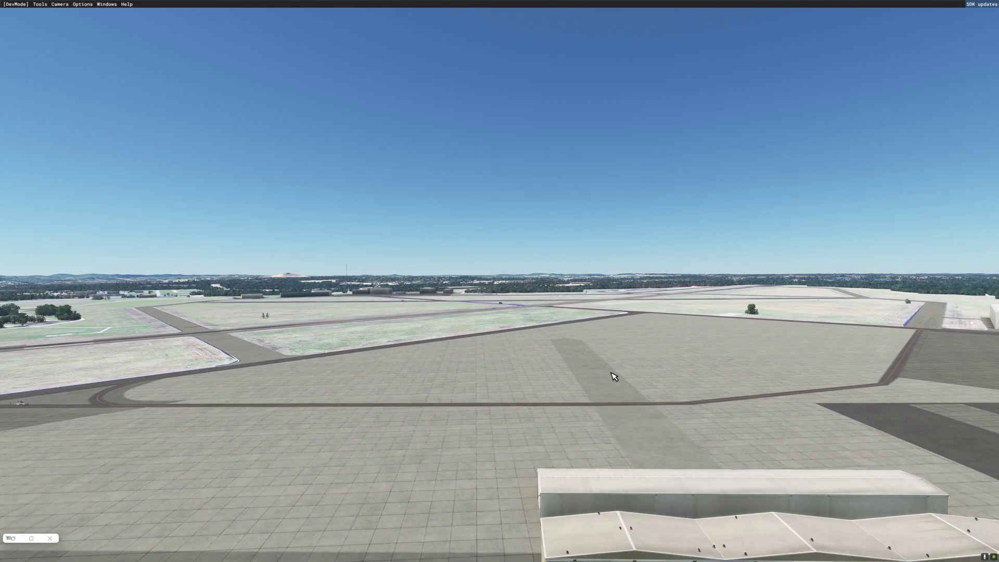
Step: Turn the Developer Camera left and right, tilt it up and down, and roll it sideways and back to level
{"action": "key", "text": "4"}
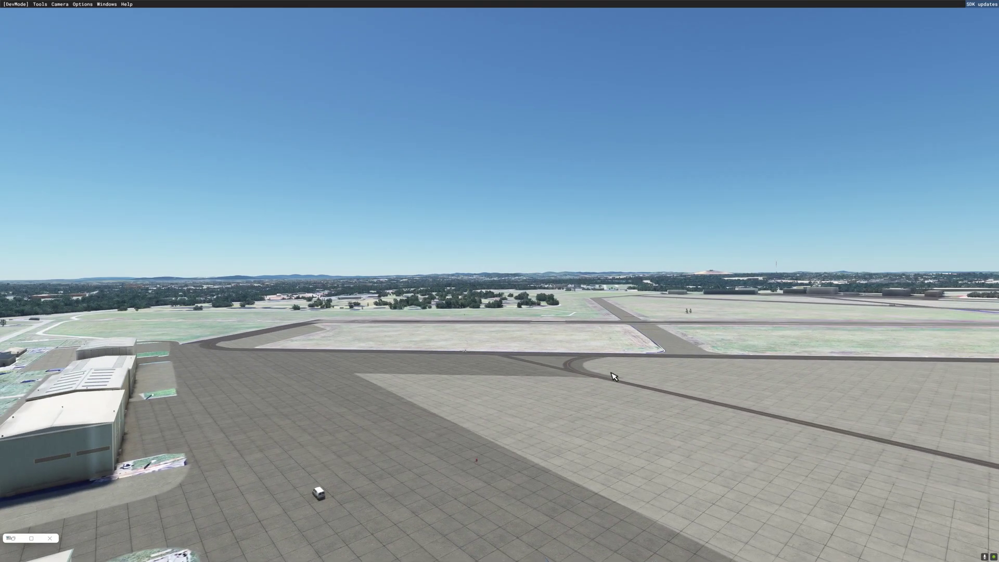
{"action": "key", "text": "6"}
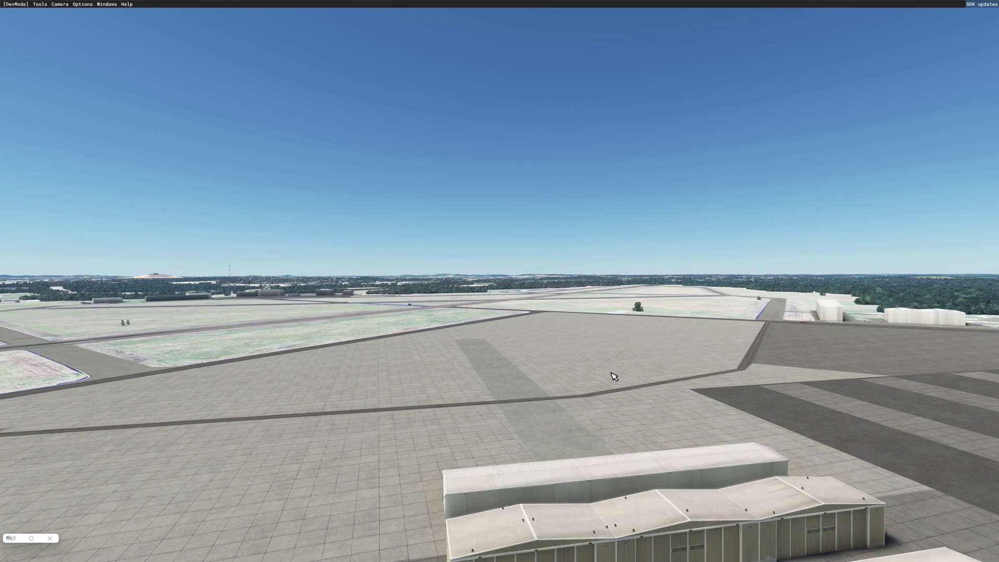
{"action": "key", "text": "8"}
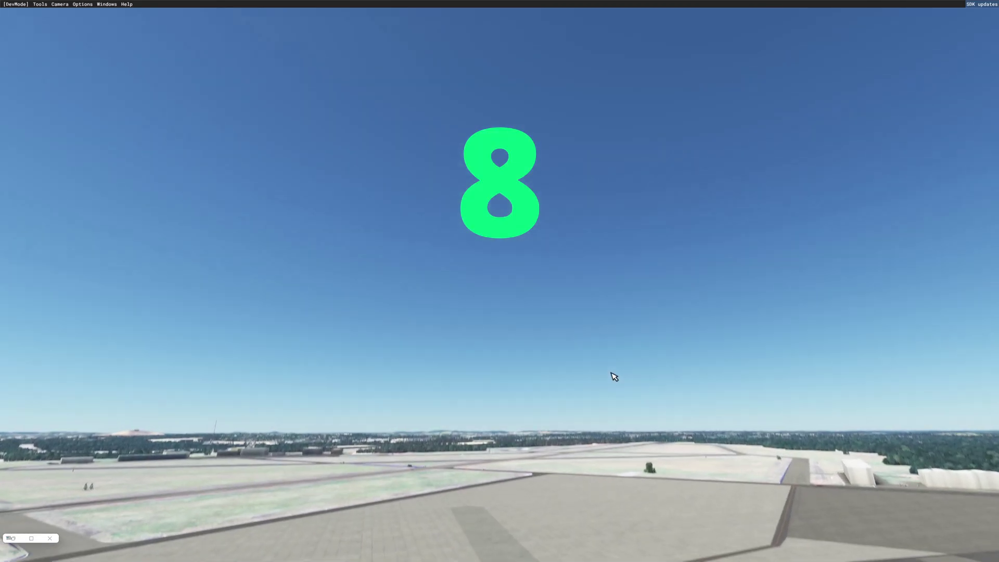
{"action": "key", "text": "2"}
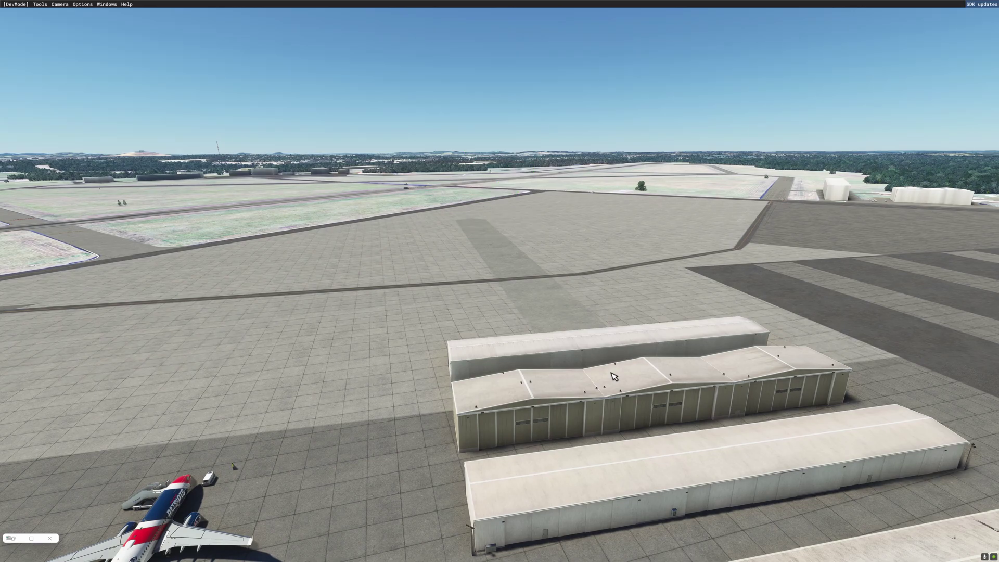
{"action": "key", "text": "7"}
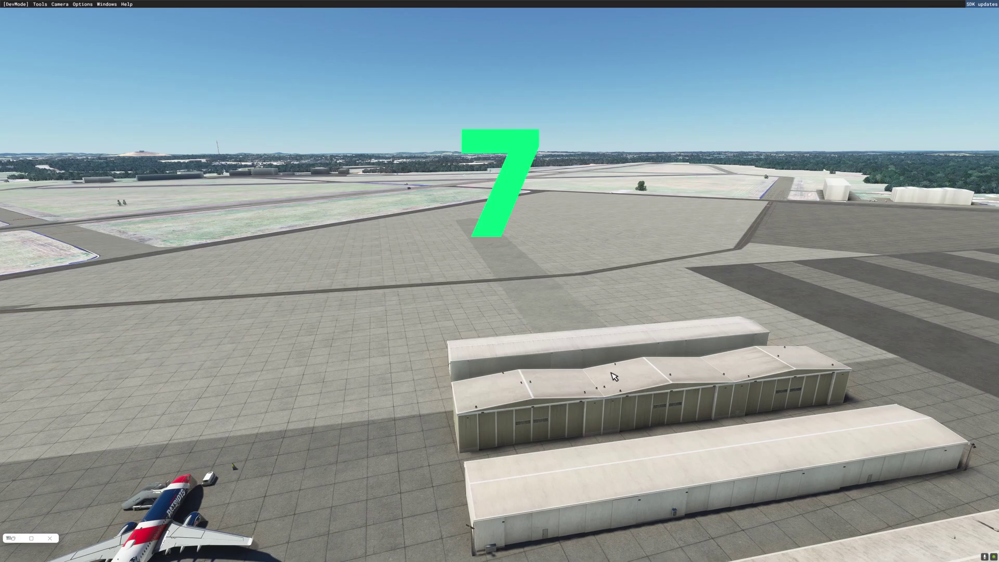
{"action": "key", "text": "7"}
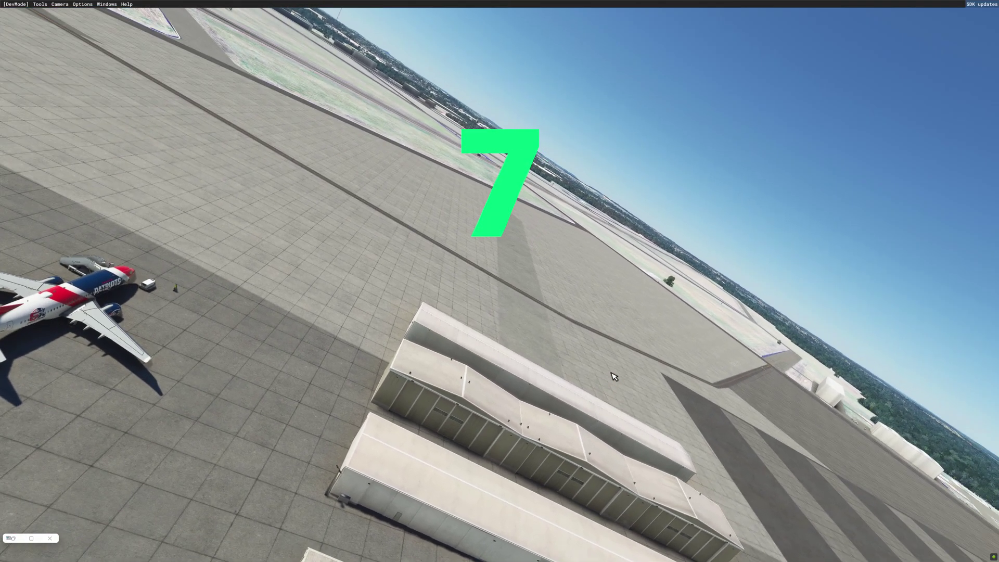
{"action": "key", "text": "9"}
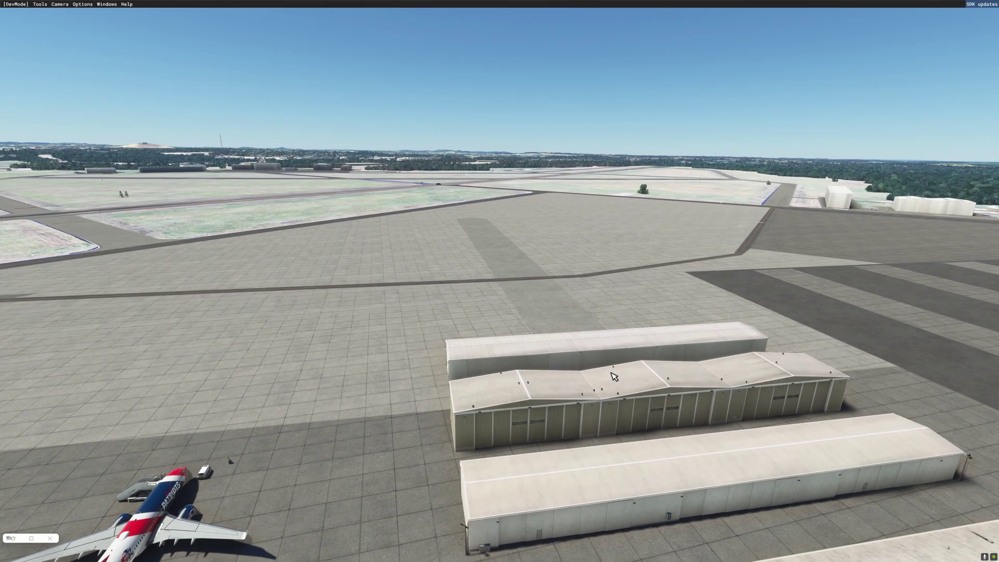
Step: Shift the Developer Camera left toward the parked aircraft and reorient its view freely
{"action": "key", "text": "a"}
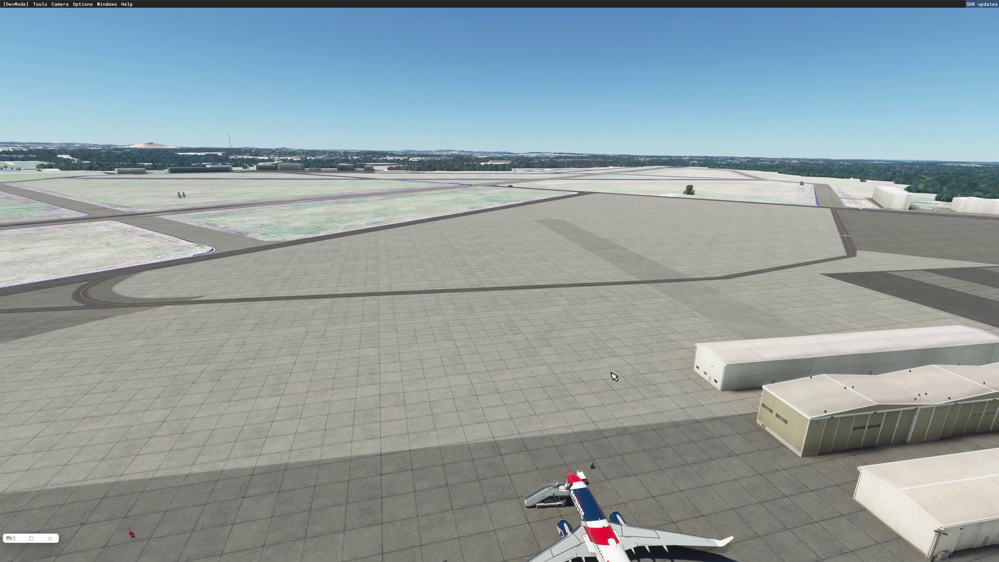
{"action": "left_click_drag", "start_coordinate": [613, 376], "coordinate": [610, 391], "text": "alt"}
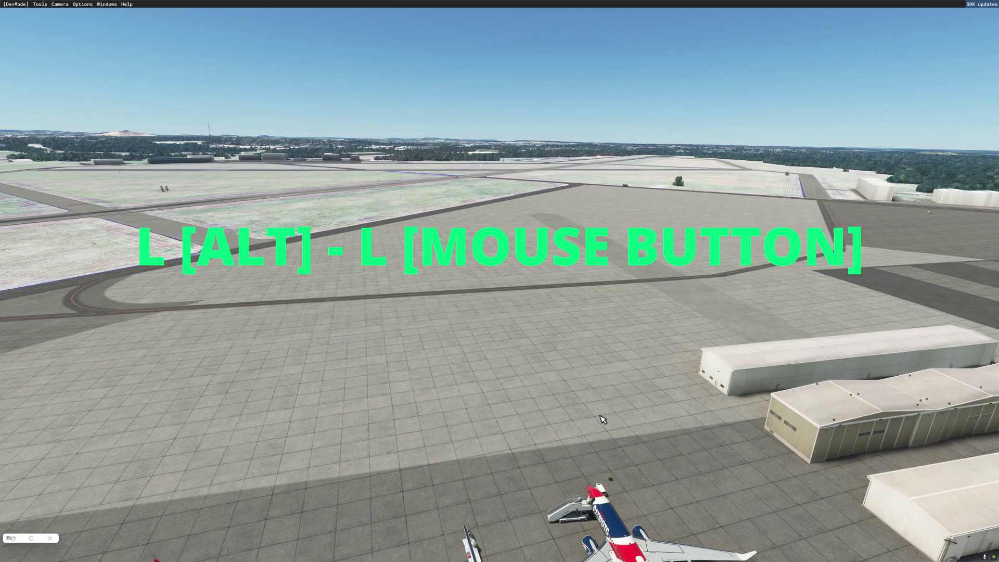
Step: Swing the Developer Camera across the apron, move it in toward the runways, and pull it back above the parked aircraft
{"action": "left_click_drag", "start_coordinate": [600, 422], "coordinate": [439, 428], "text": "alt"}
{"action": "scroll", "coordinate": [518, 451], "scroll_direction": "up", "scroll_amount": 2}
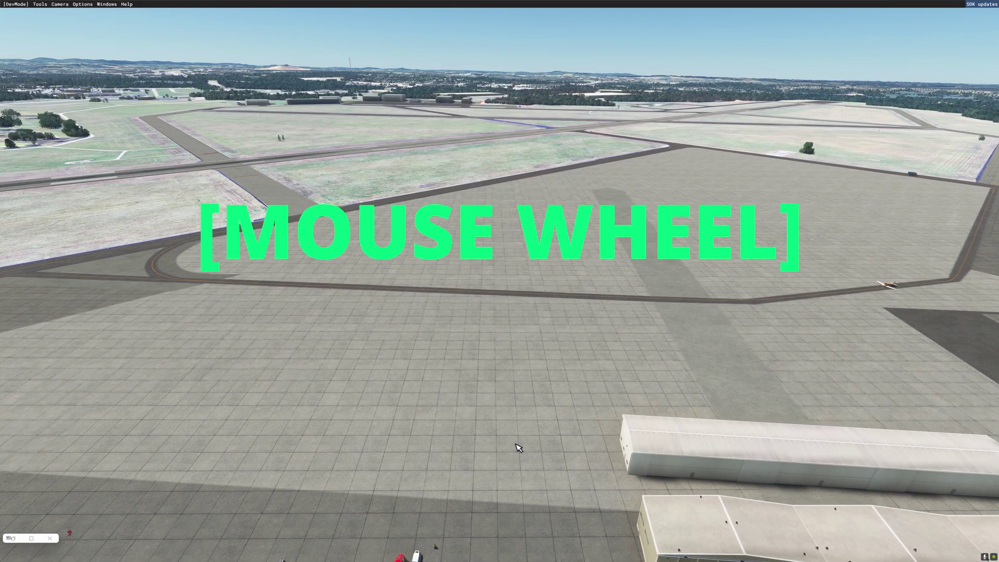
{"action": "scroll", "coordinate": [517, 447], "scroll_direction": "up", "scroll_amount": 3}
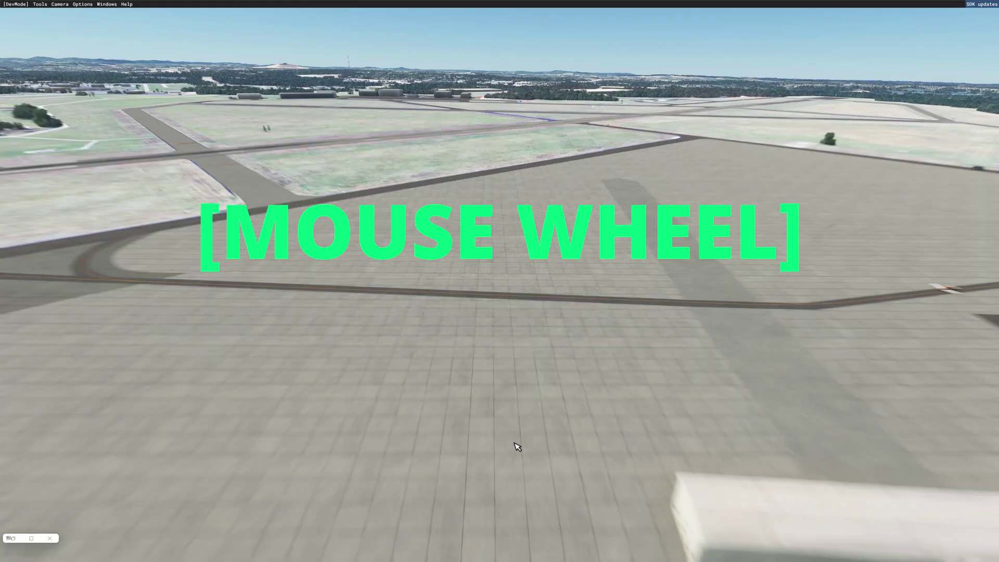
{"action": "scroll", "coordinate": [515, 446], "scroll_direction": "down", "scroll_amount": 5}
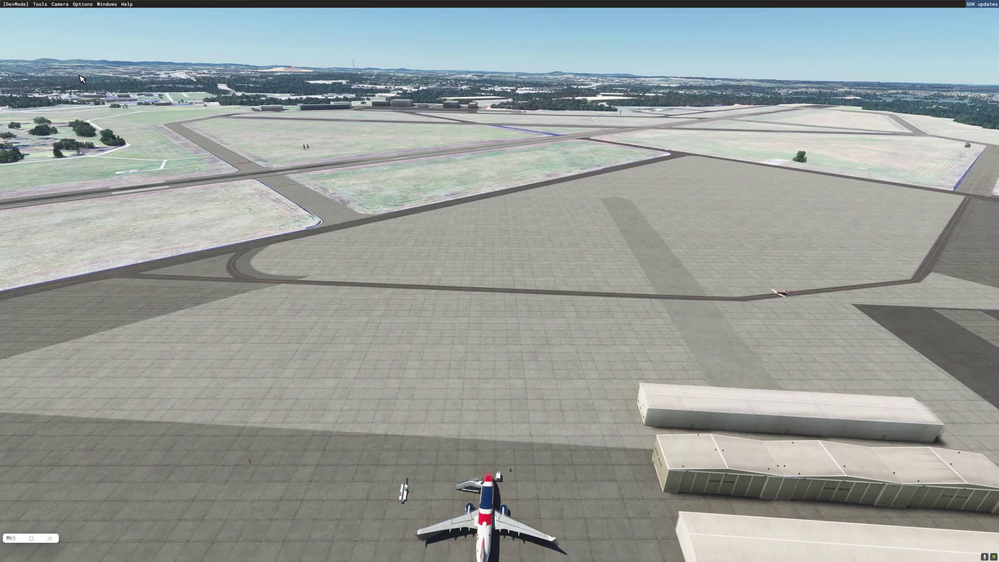
Step: Deactivate and reactivate the Developer Camera to reset its position, and lower it to the ground behind the parked aircraft
{"action": "left_click", "coordinate": [60, 4]}
{"action": "left_click", "coordinate": [68, 14]}
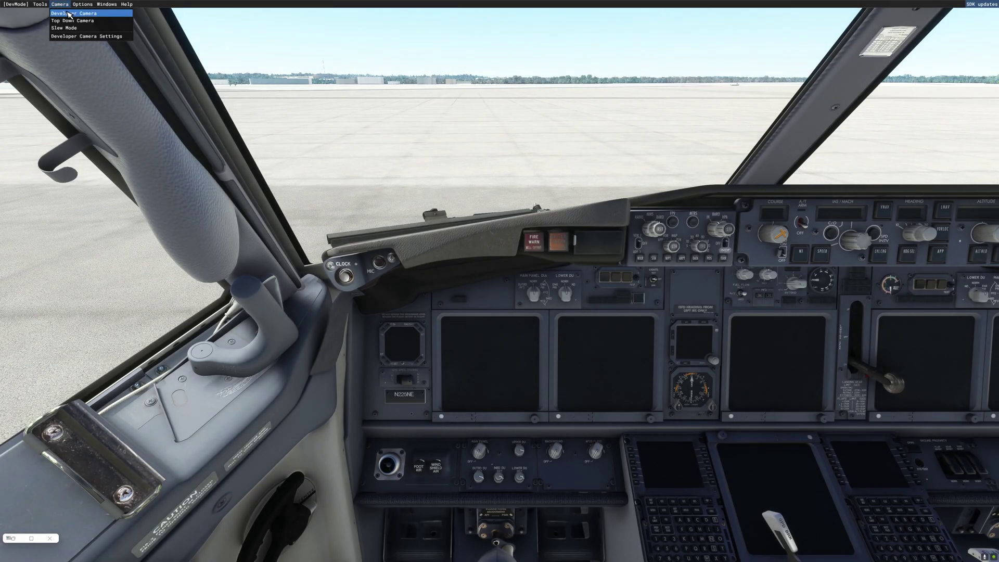
{"action": "left_click", "coordinate": [69, 14]}
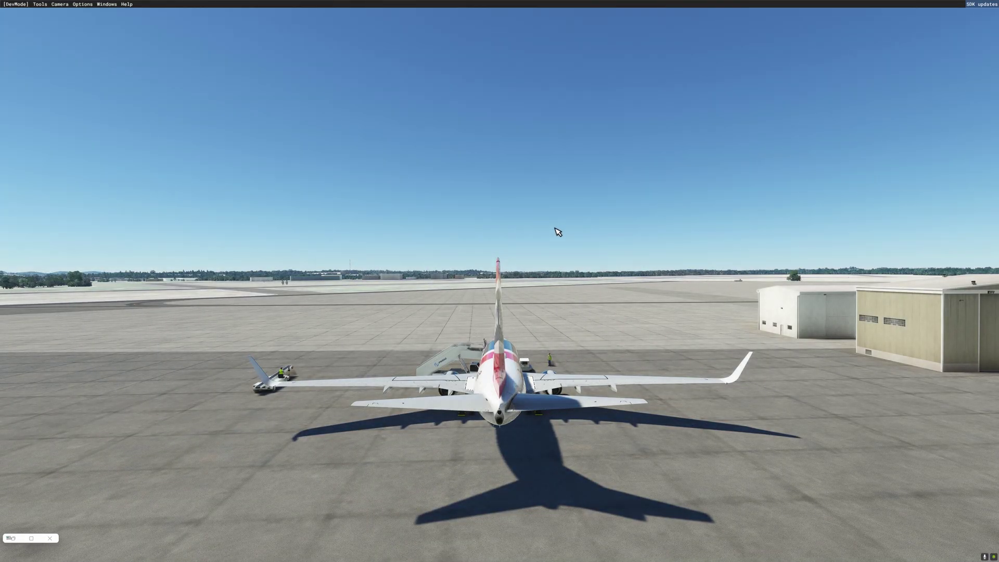
{"action": "key", "text": "f"}
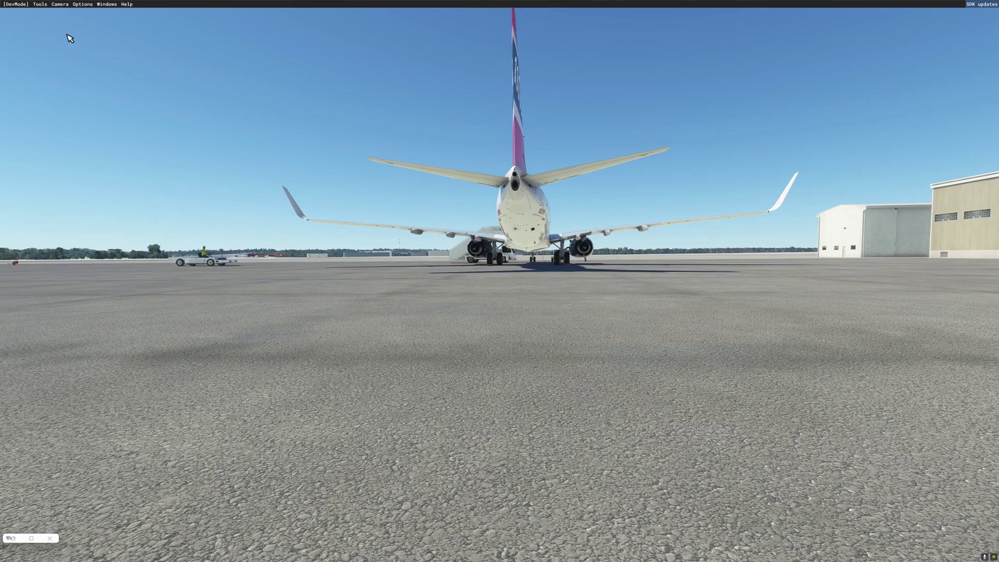
Step: Return to the cockpit view from ground level and activate the Developer Camera again to view the airport from outside
{"action": "left_click", "coordinate": [60, 4]}
{"action": "left_click", "coordinate": [62, 13]}
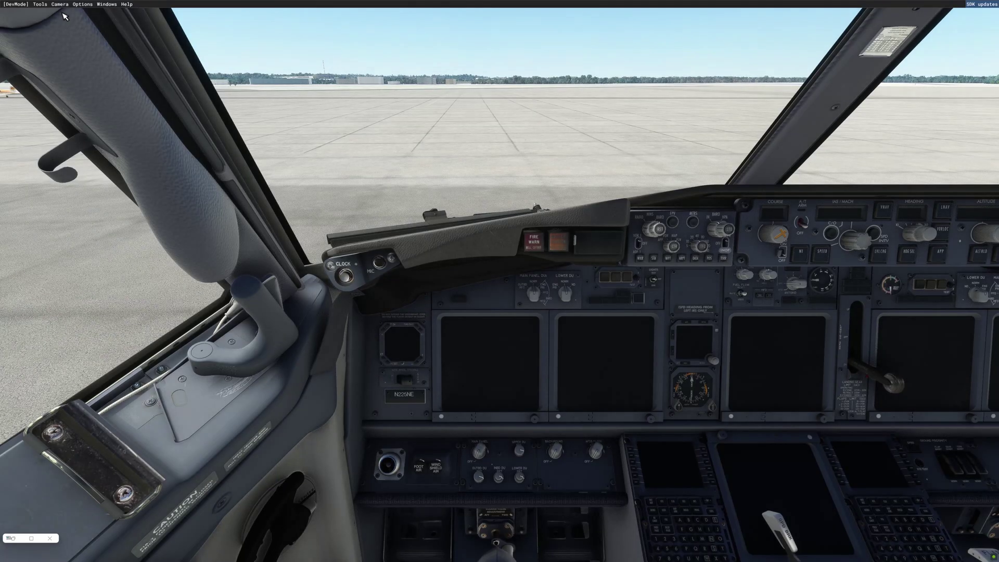
{"action": "left_click", "coordinate": [63, 13]}
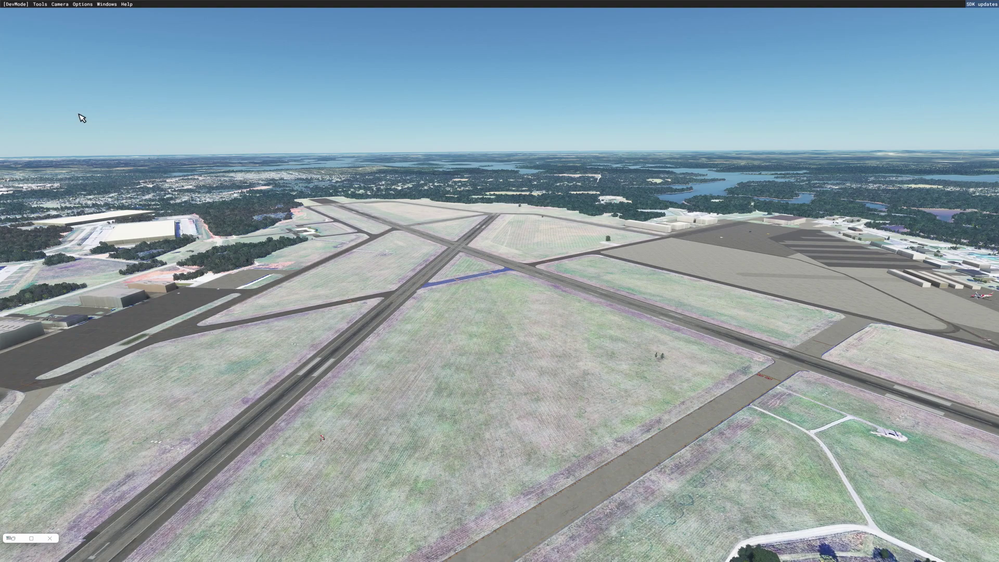
Step: Reset the Developer Camera from high over the airfield to behind the aircraft, drop it to ground level, and raise it slightly
{"action": "left_click", "coordinate": [60, 4]}
{"action": "left_click", "coordinate": [73, 28]}
{"action": "left_click", "coordinate": [60, 4]}
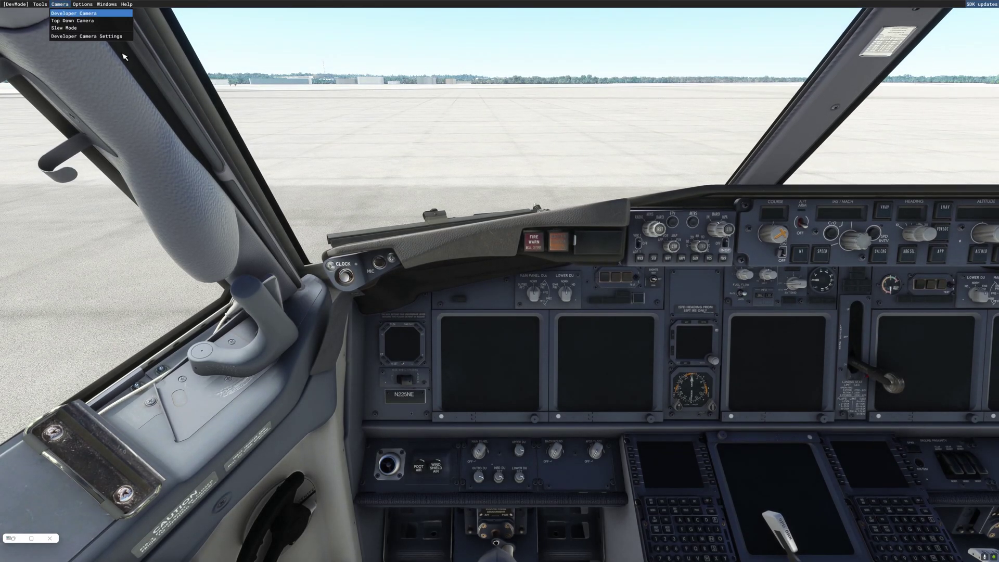
{"action": "left_click", "coordinate": [100, 37]}
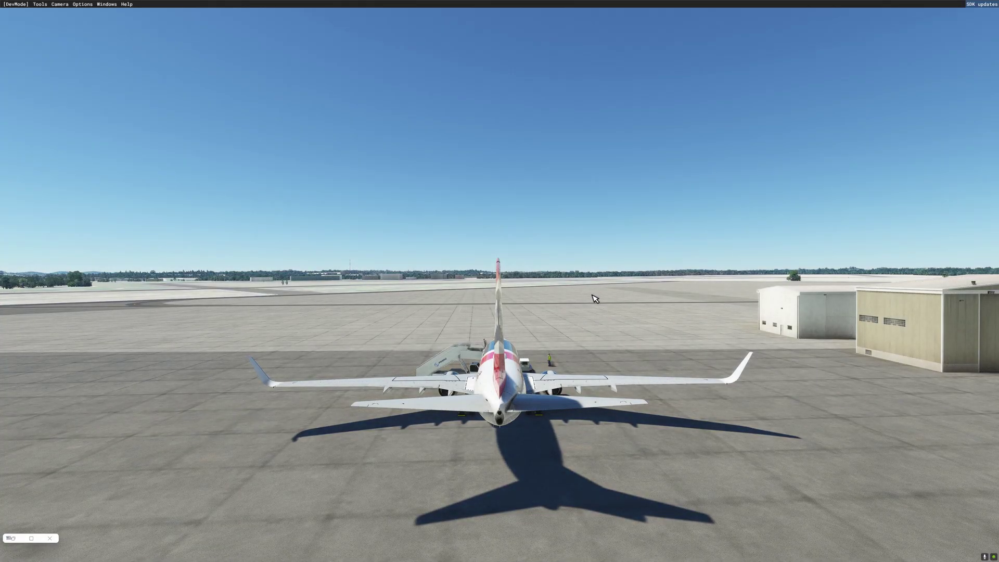
{"action": "right_click_drag", "start_coordinate": [595, 300], "coordinate": [597, 424]}
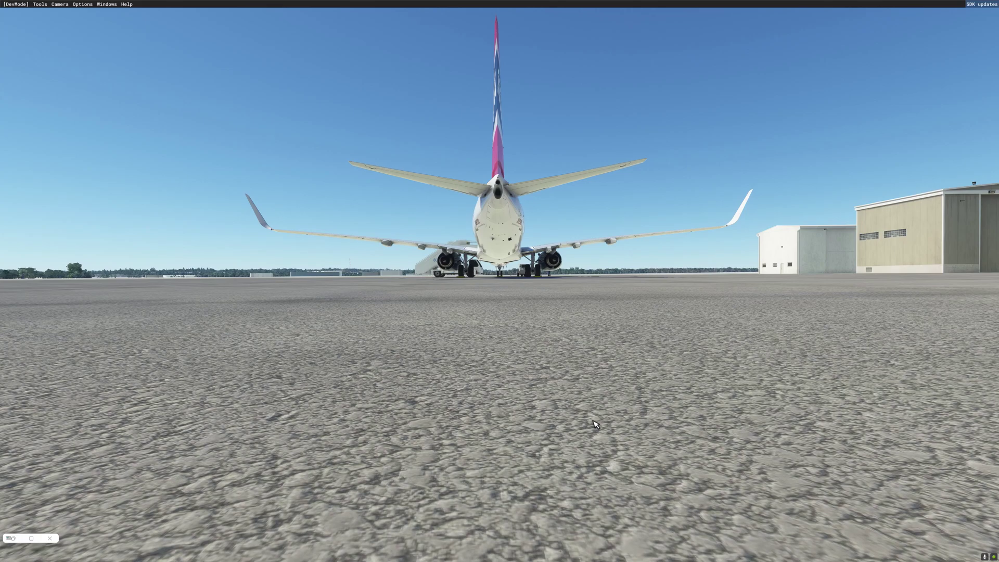
{"action": "key", "text": "r"}
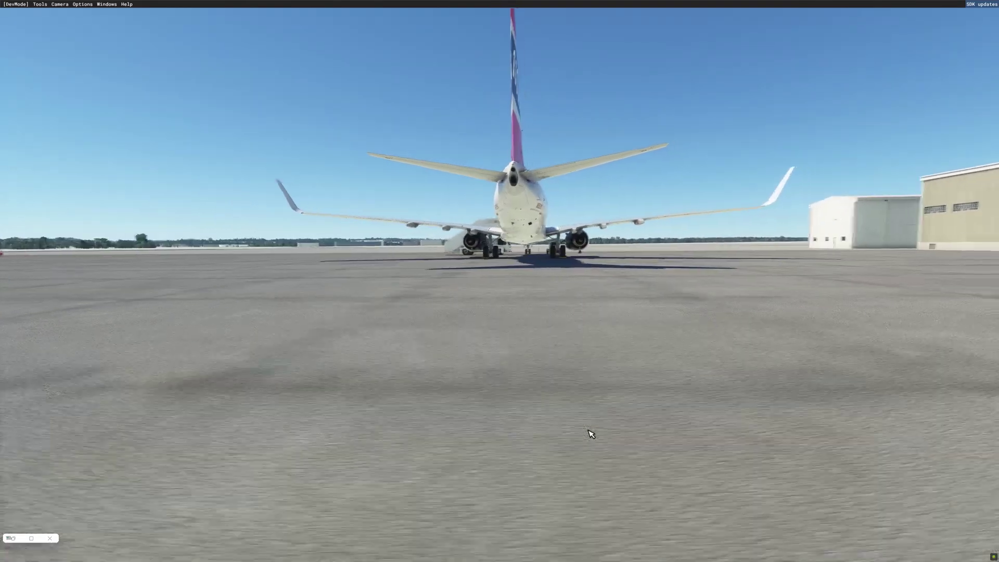